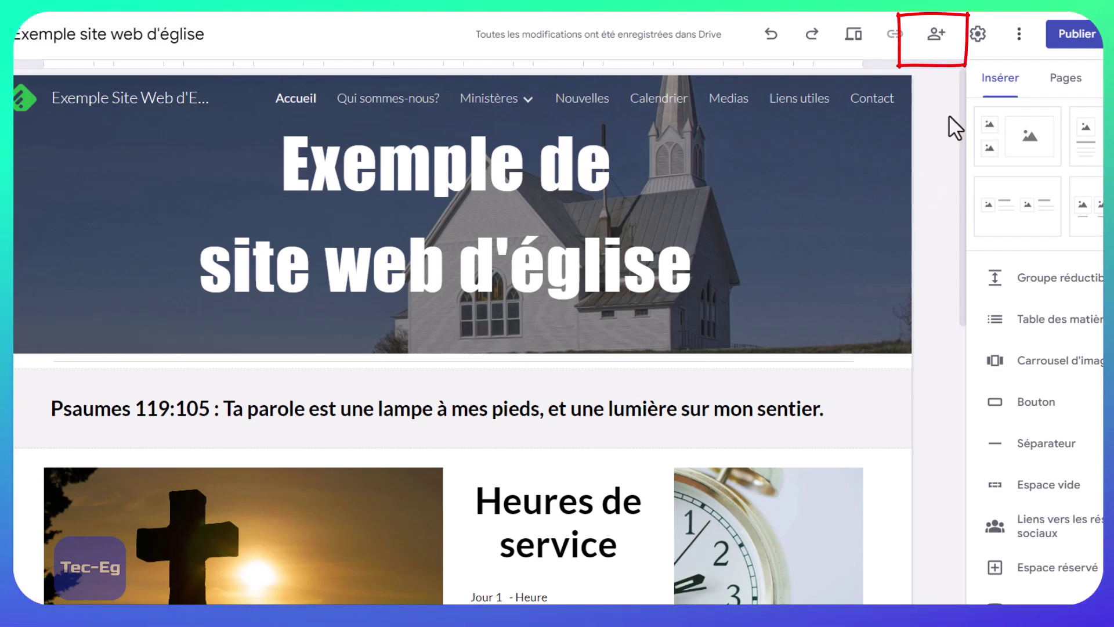
Open the site's sharing settings and toggle the editors' right to publish, change permissions and add collaborators off and back on.
{"action": "left_click", "coordinate": [935, 34]}
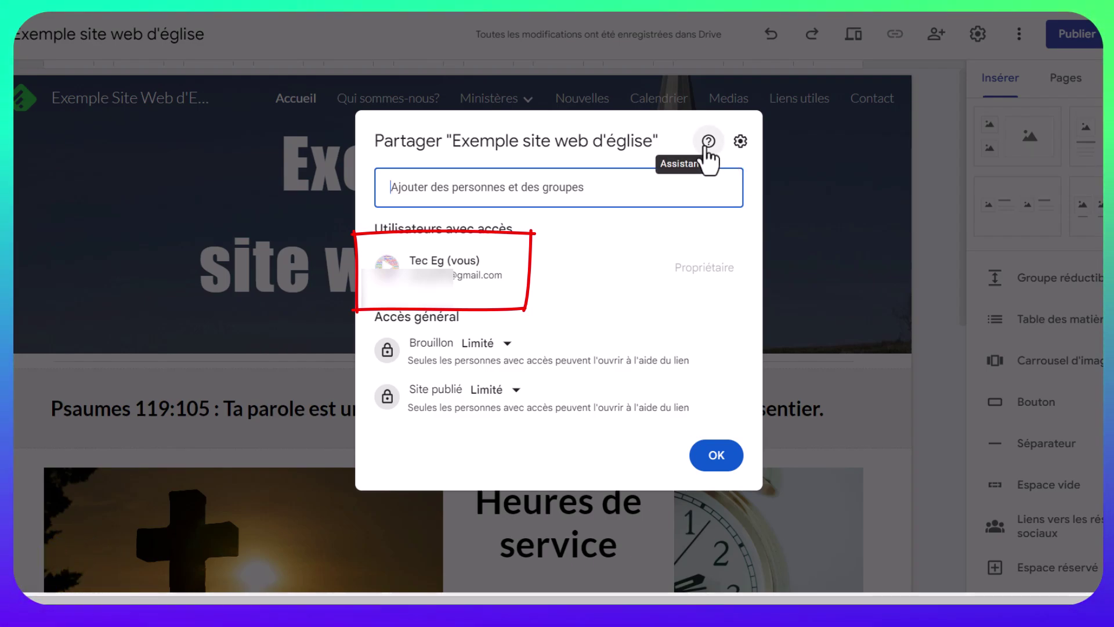
{"action": "left_click", "coordinate": [742, 147]}
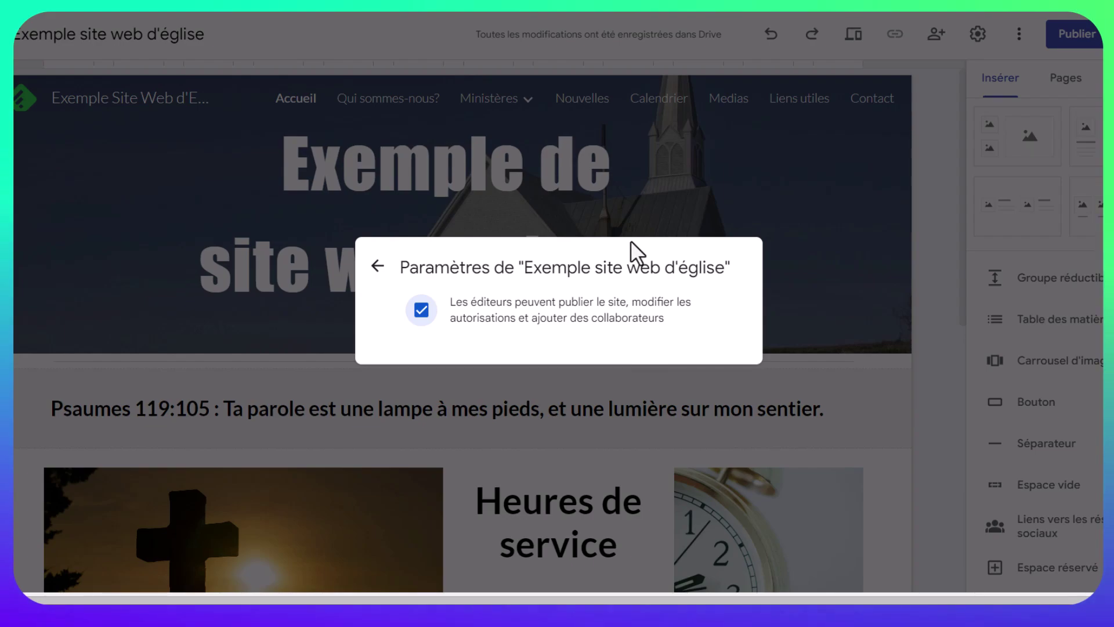
{"action": "left_click", "coordinate": [423, 311]}
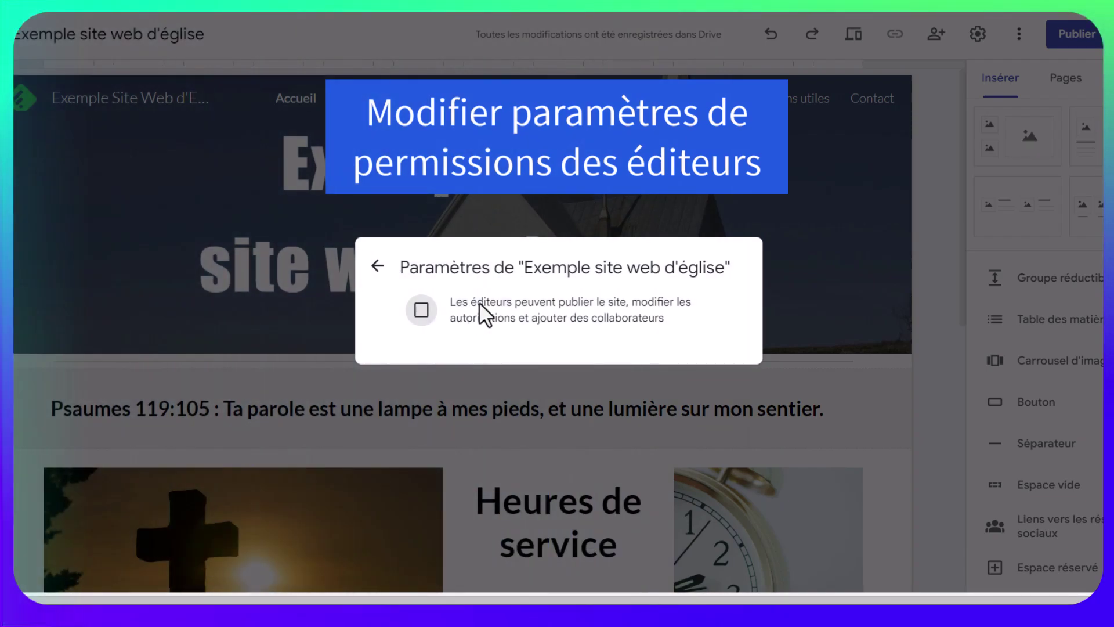
{"action": "left_click", "coordinate": [413, 309]}
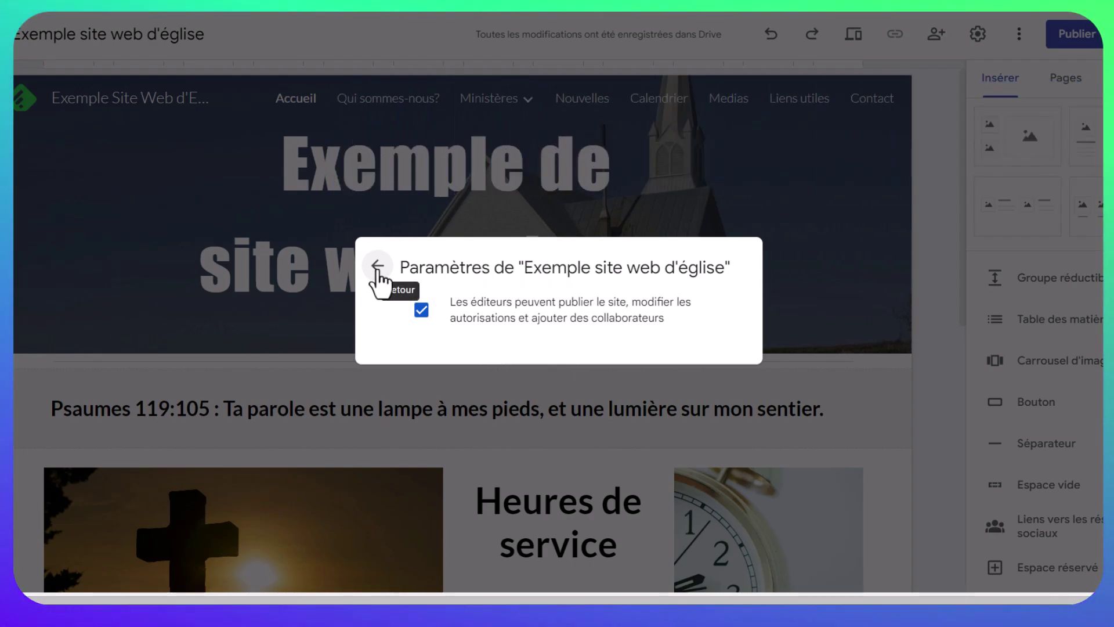
{"action": "left_click", "coordinate": [377, 267]}
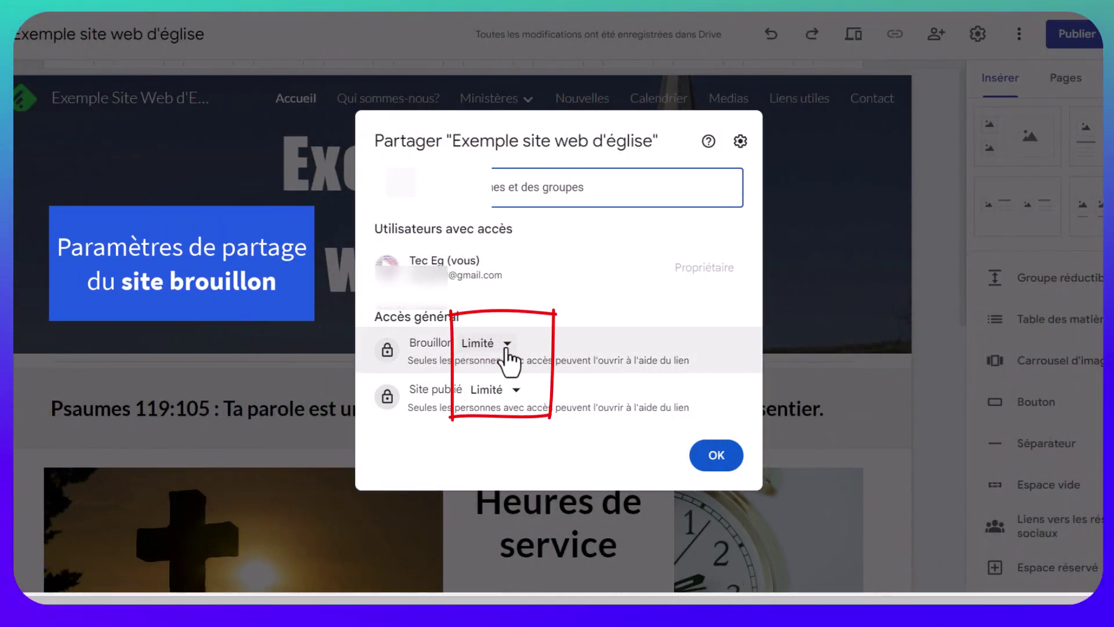
Set the draft's general access to "Tous les utilisateurs qui ont le lien" and check its access options.
{"action": "left_click", "coordinate": [507, 347]}
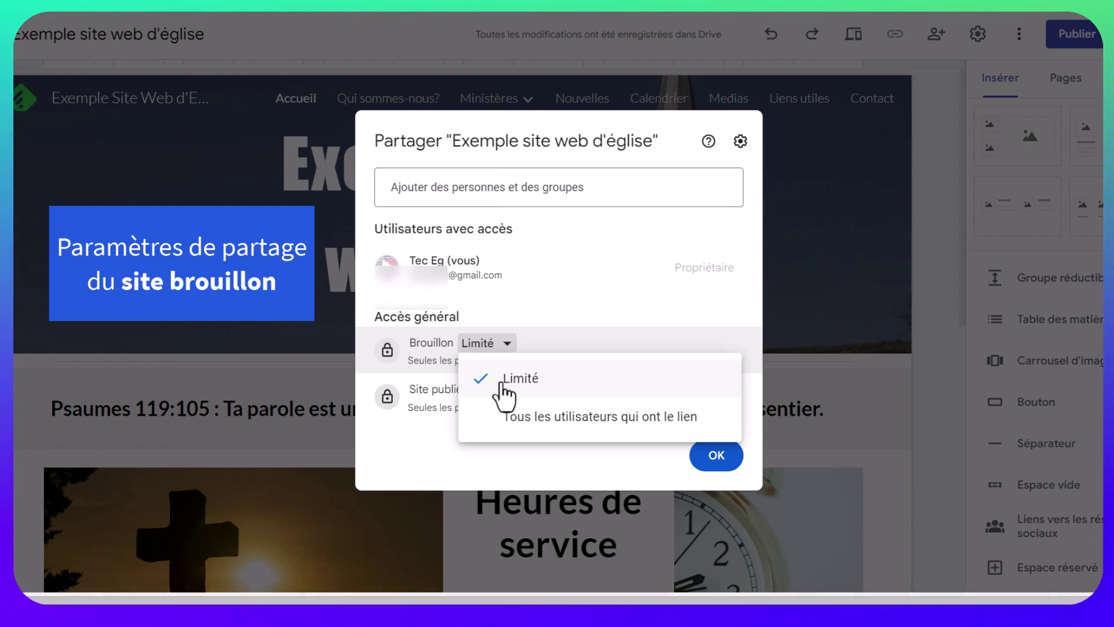
{"action": "left_click", "coordinate": [505, 426]}
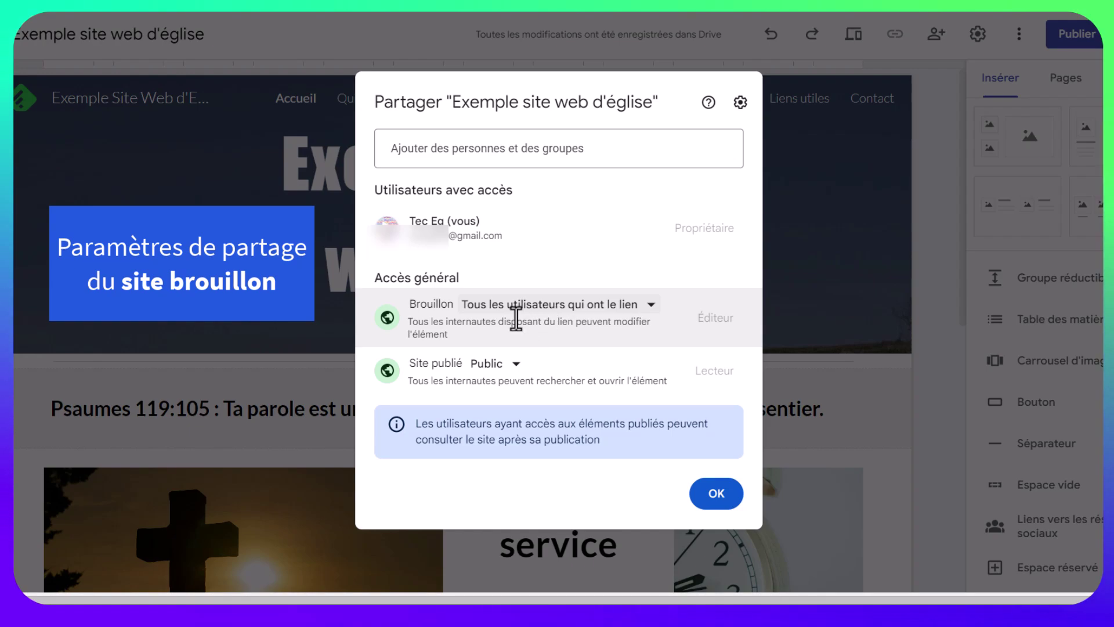
{"action": "left_click", "coordinate": [529, 307]}
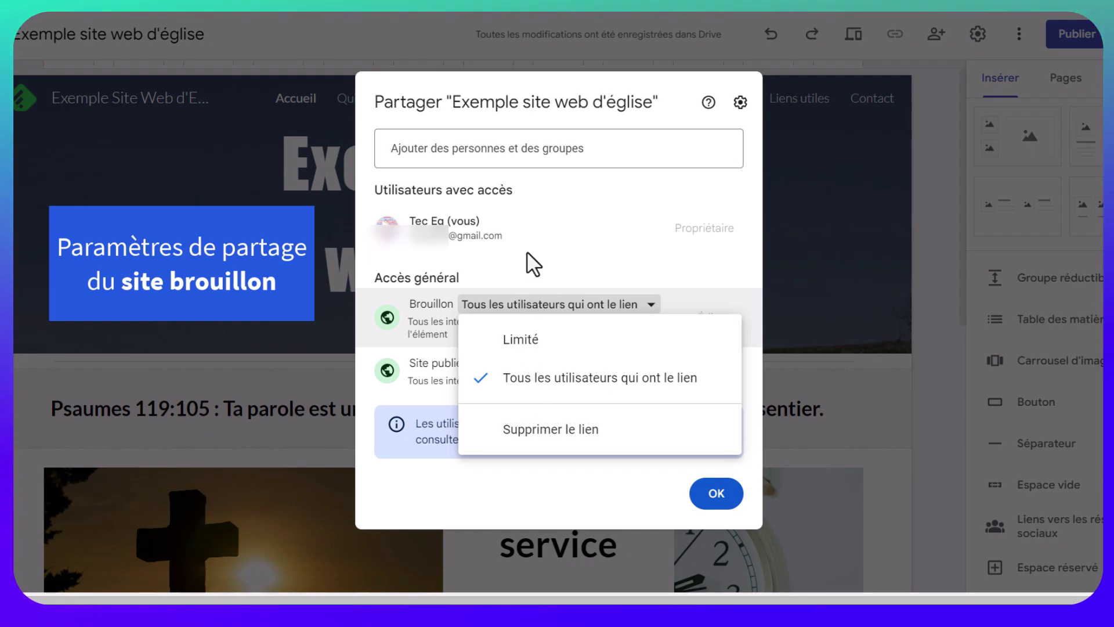
{"action": "left_click", "coordinate": [526, 275]}
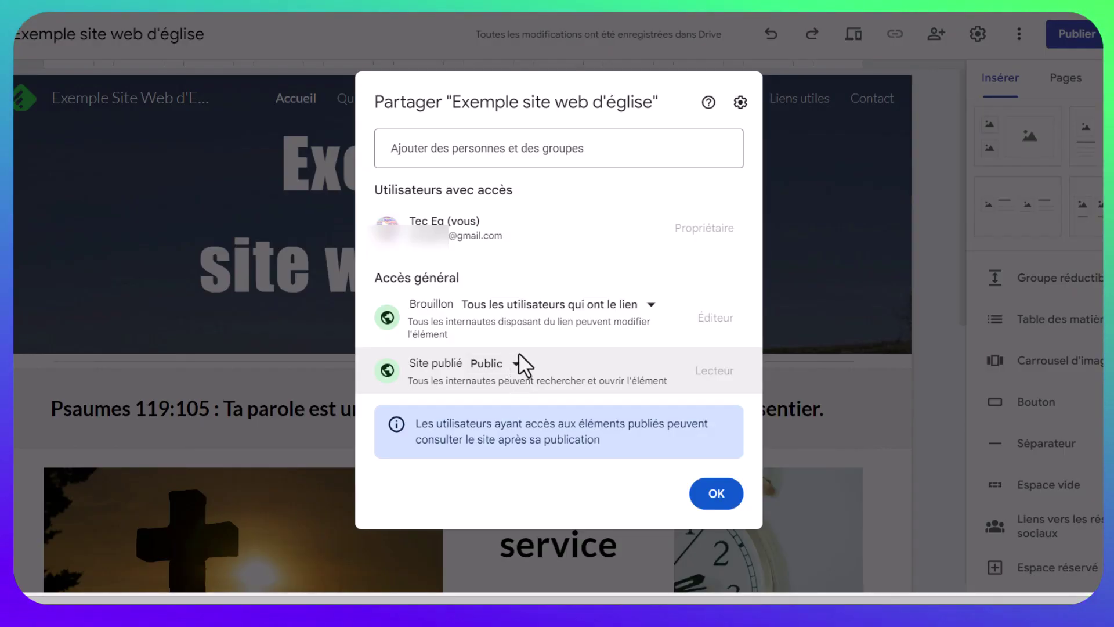
Check the published site's access options and set the draft's general access back to "Limité".
{"action": "left_click", "coordinate": [514, 364]}
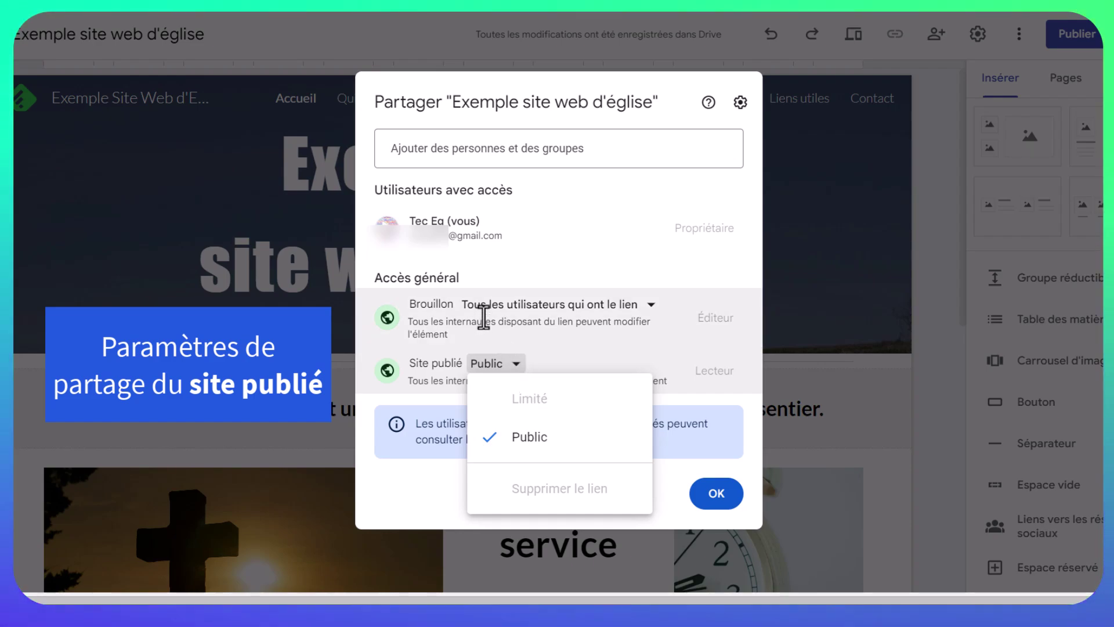
{"action": "left_click", "coordinate": [510, 308]}
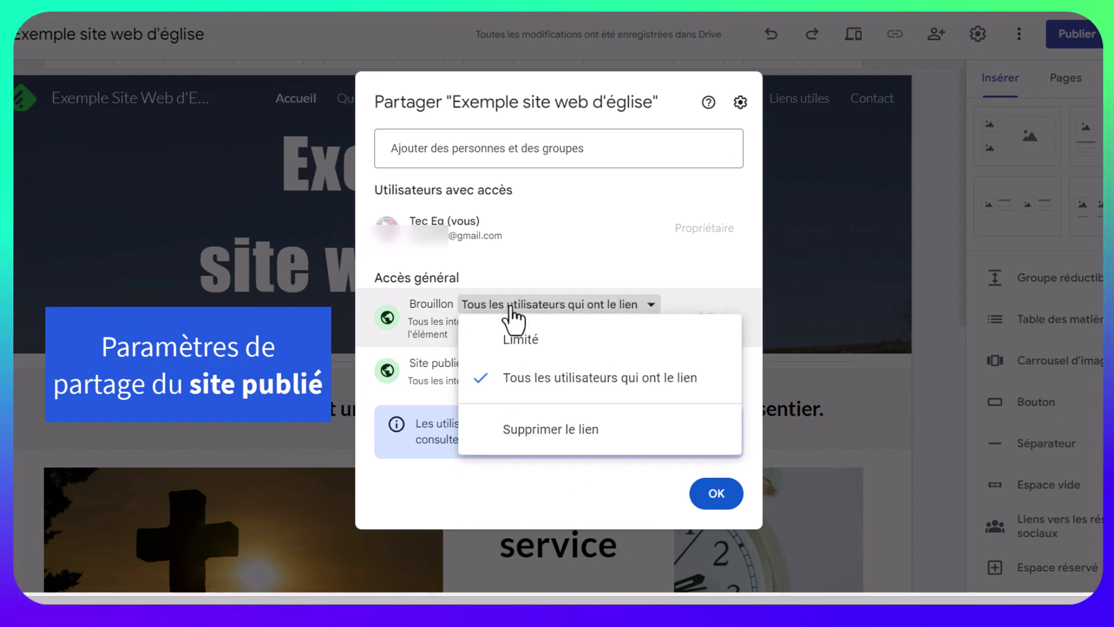
{"action": "left_click", "coordinate": [514, 342]}
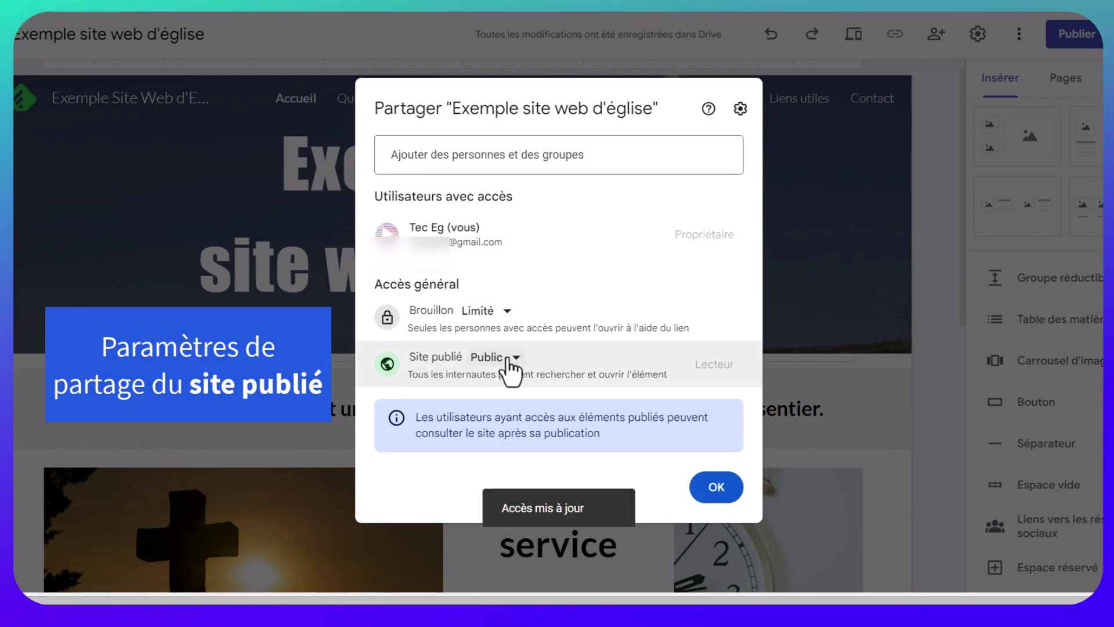
Switch the published site's general access to "Limité" and return it to "Public".
{"action": "left_click", "coordinate": [511, 359]}
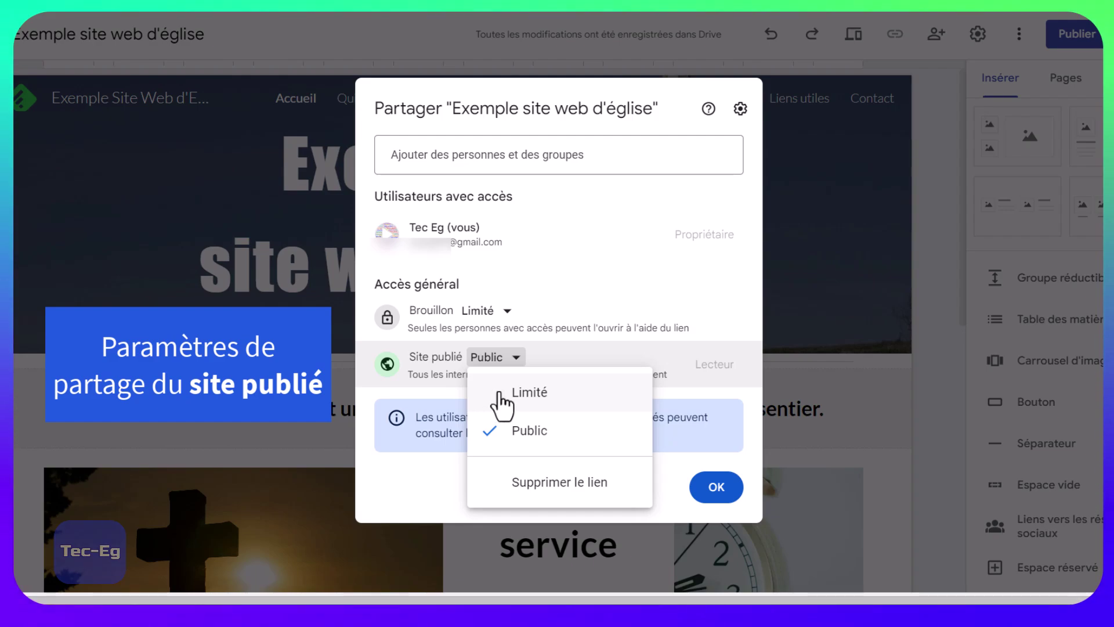
{"action": "left_click", "coordinate": [503, 400]}
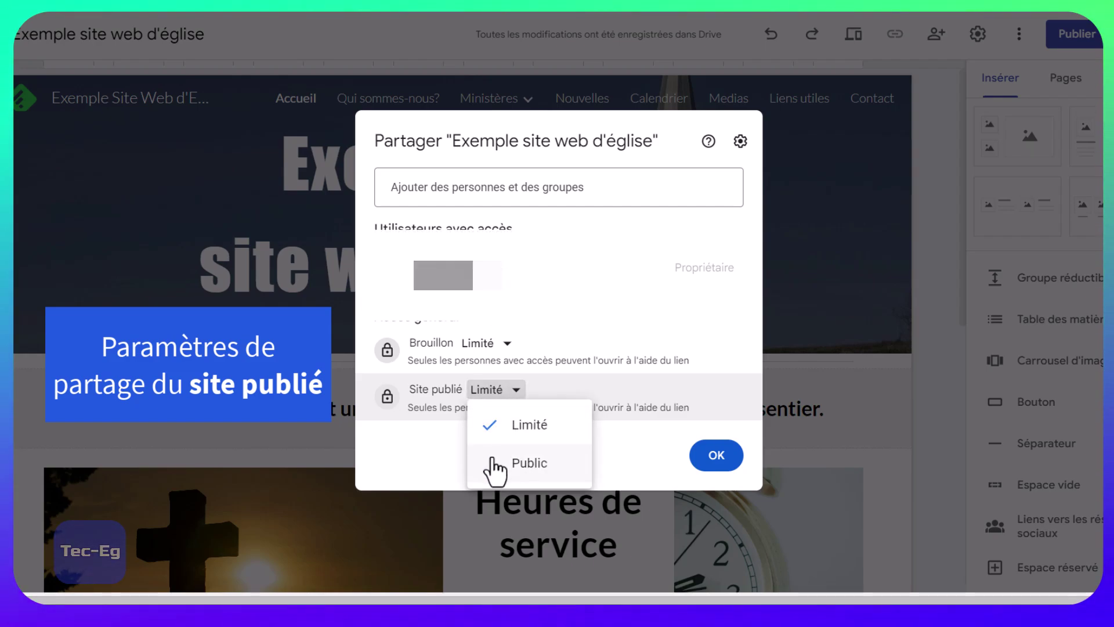
{"action": "left_click", "coordinate": [493, 462]}
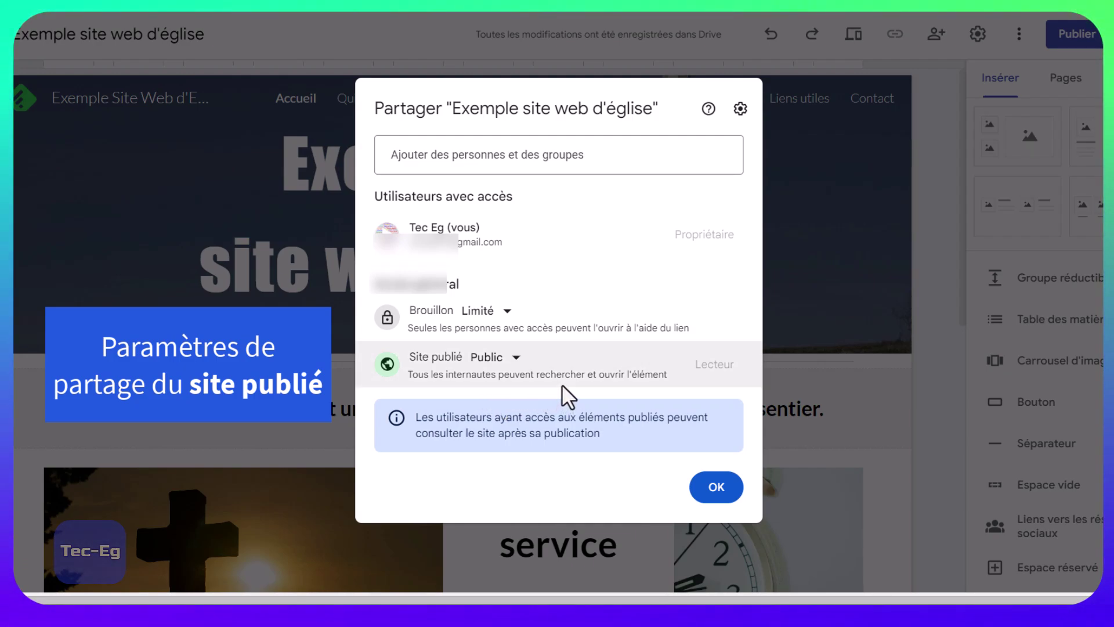
Add a new collaborator to the site's sharing by entering the person's e-mail address.
{"action": "left_click", "coordinate": [435, 159]}
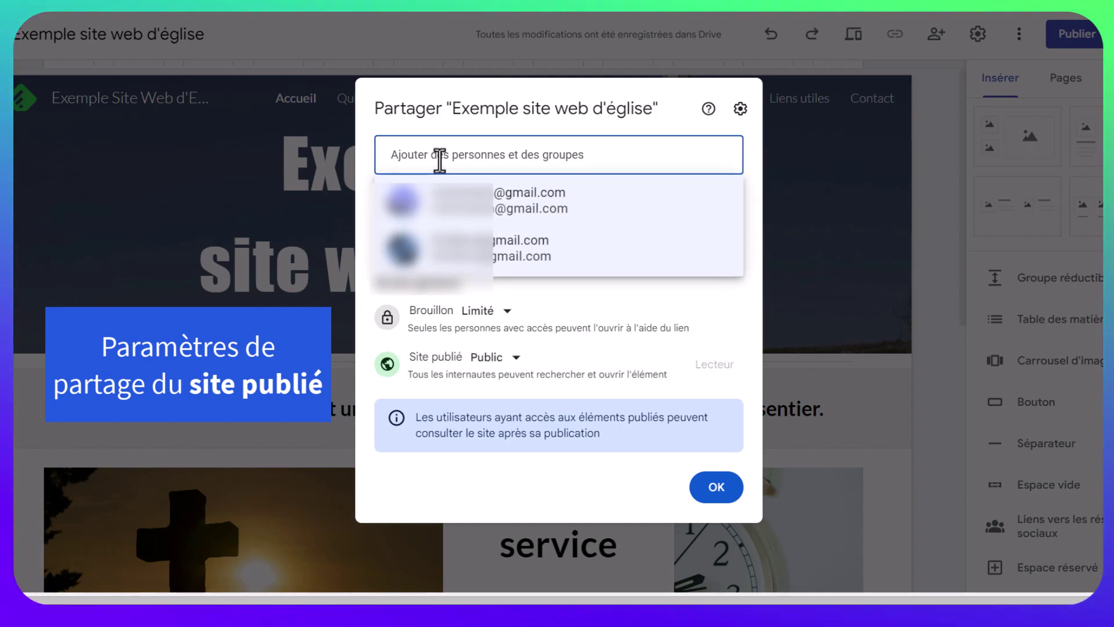
{"action": "key", "text": "ctrl+v"}
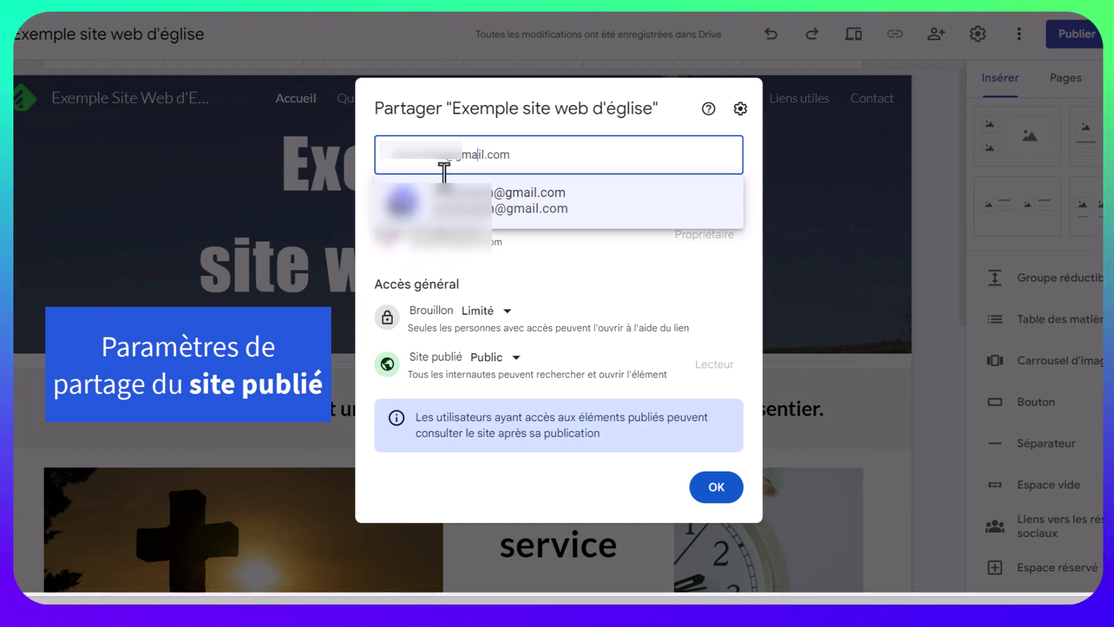
{"action": "key", "text": "Right"}
{"action": "key", "text": "Right"}
{"action": "key", "text": "Right"}
{"action": "key", "text": "Right"}
{"action": "key", "text": "Right"}
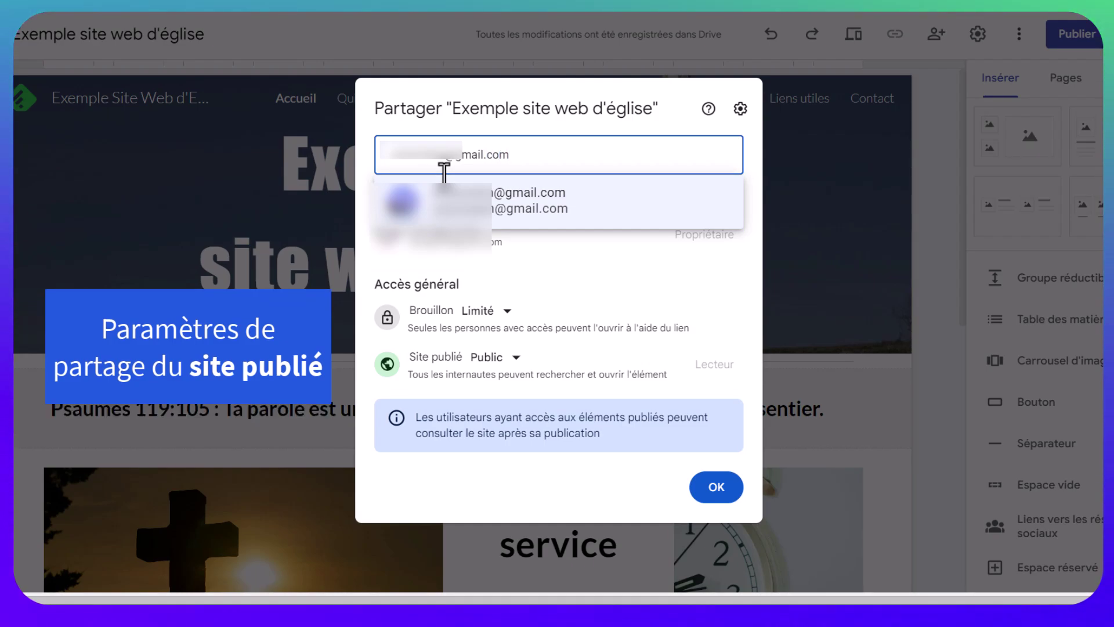
{"action": "key", "text": "Return"}
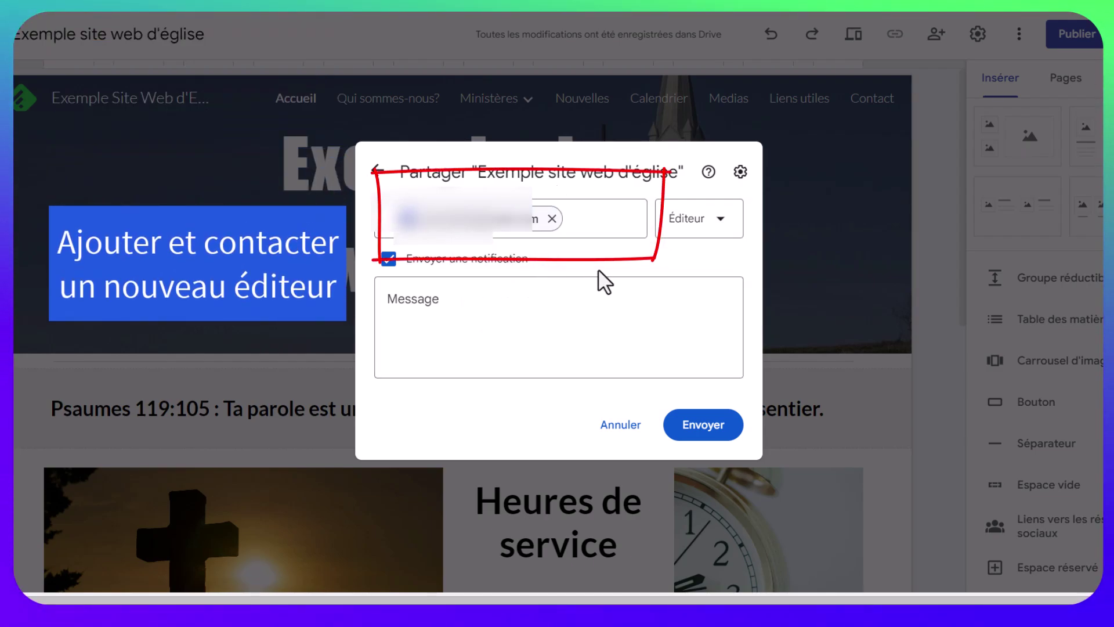
Switch the new collaborator's role to "Utilisateur ayant accès aux éléments publiés" and return it to "Éditeur".
{"action": "left_click", "coordinate": [723, 232]}
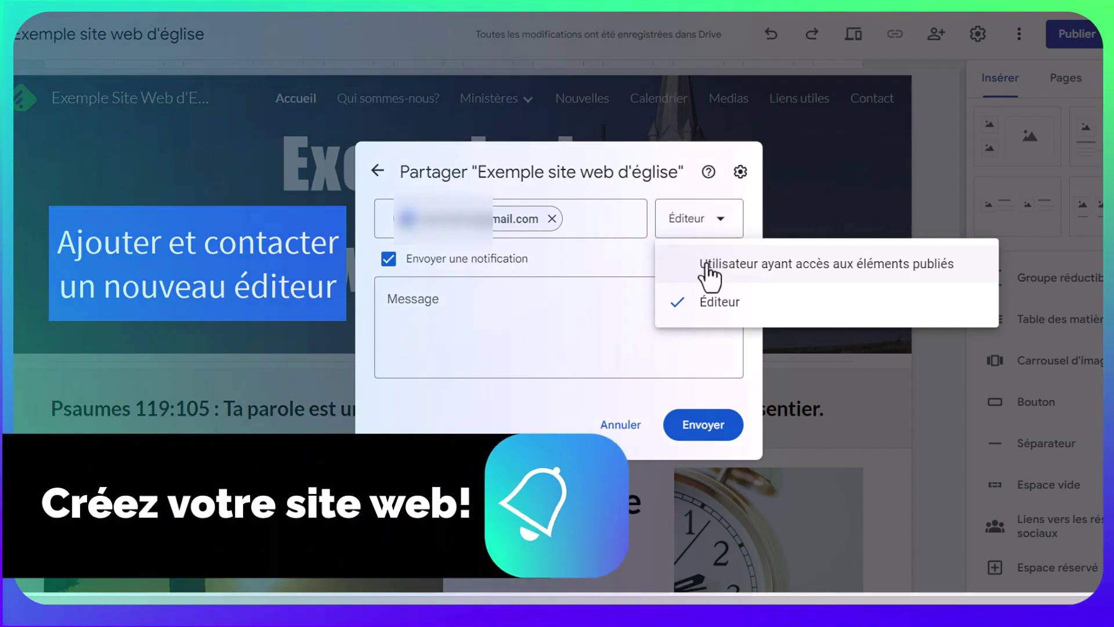
{"action": "left_click", "coordinate": [704, 264]}
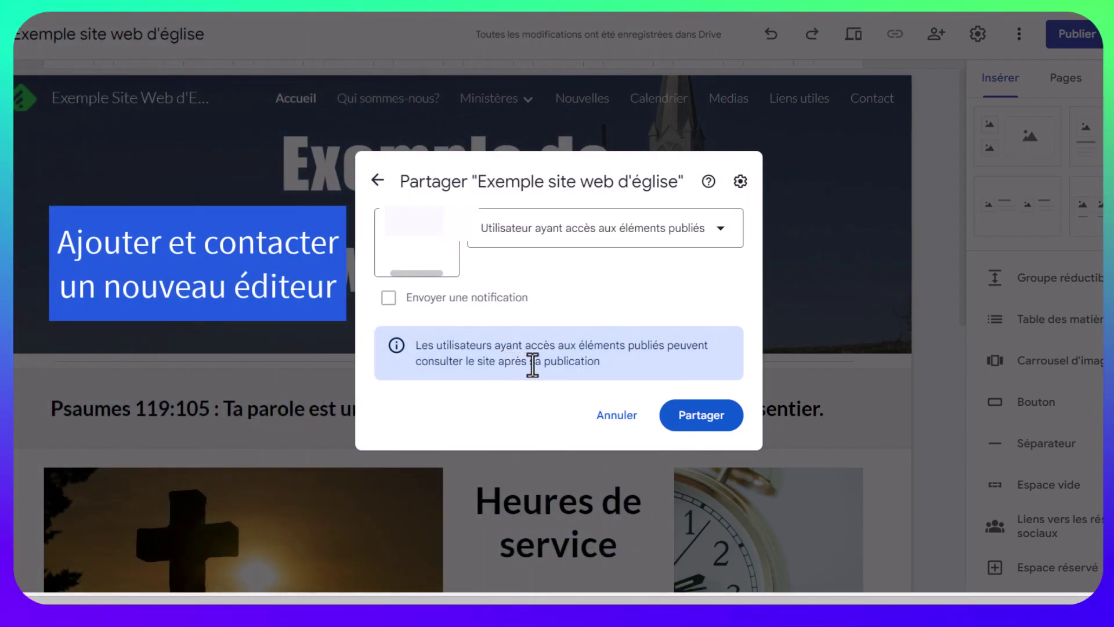
{"action": "left_click", "coordinate": [609, 235]}
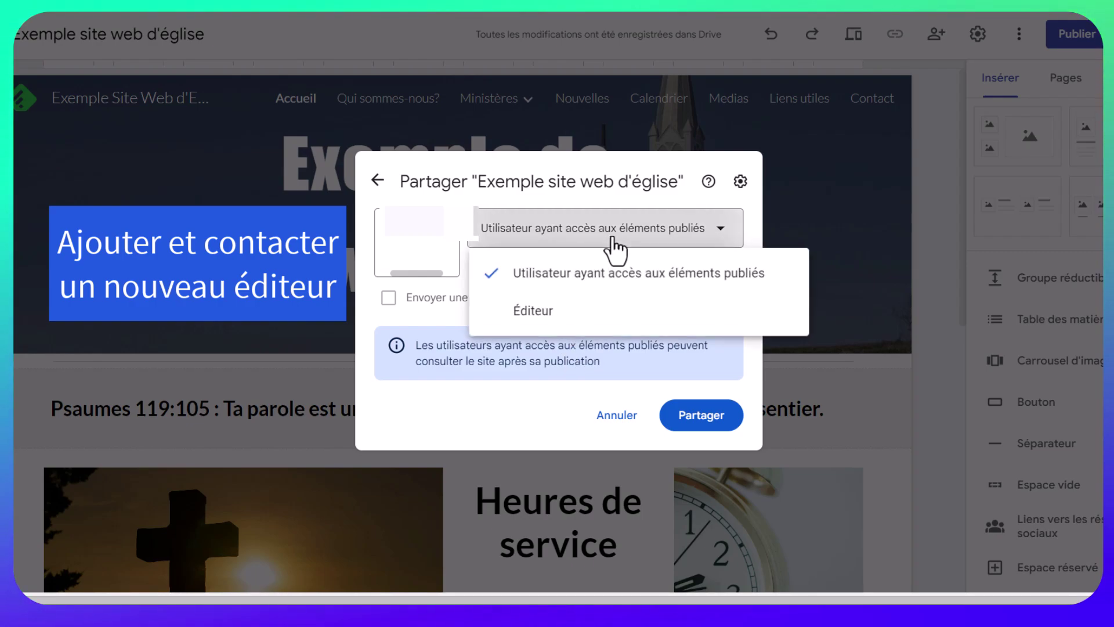
{"action": "left_click", "coordinate": [567, 316]}
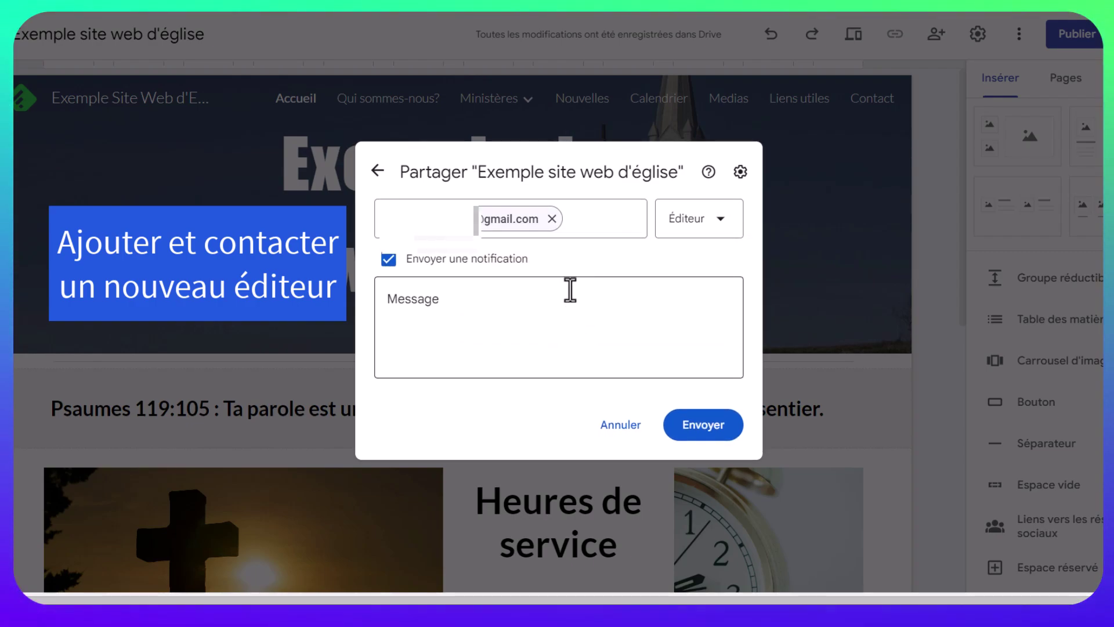
Write the invitation message "Allo, Je t'invite à collaborer dans l'édition de ce site. Merci," on separate lines and send it.
{"action": "left_click", "coordinate": [452, 308]}
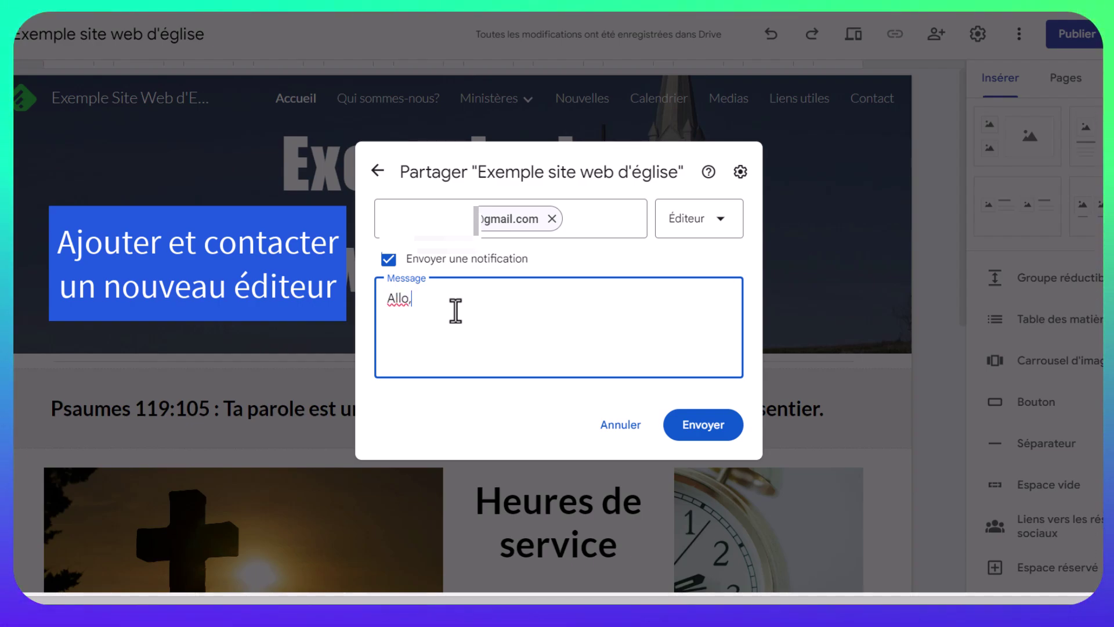
{"action": "type", "text": "Allo, Je t'invi"}
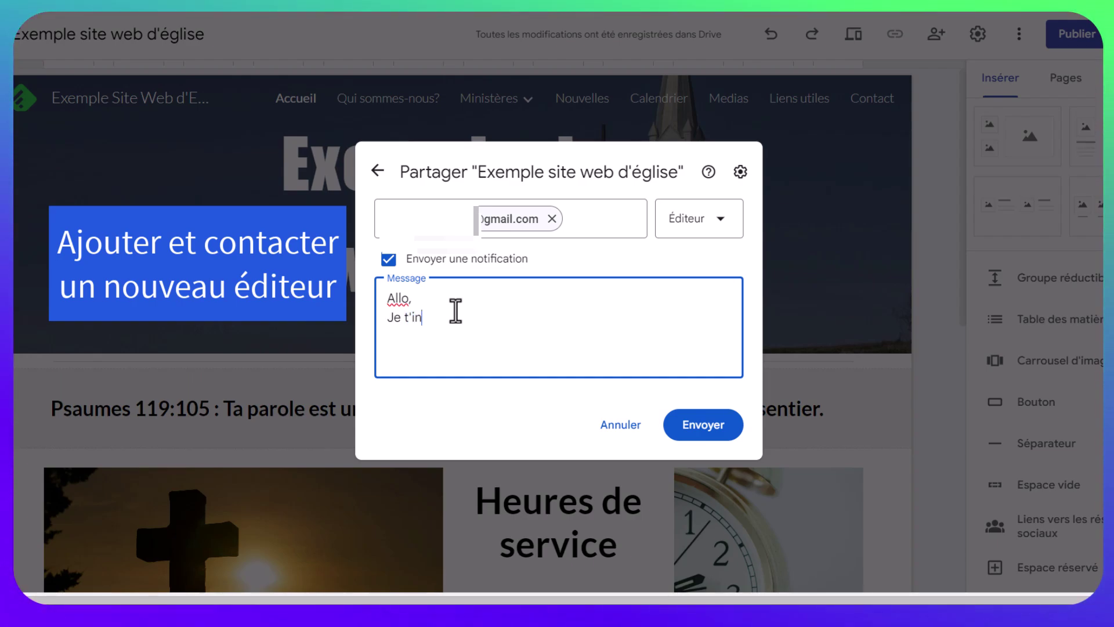
{"action": "type", "text": "te à"}
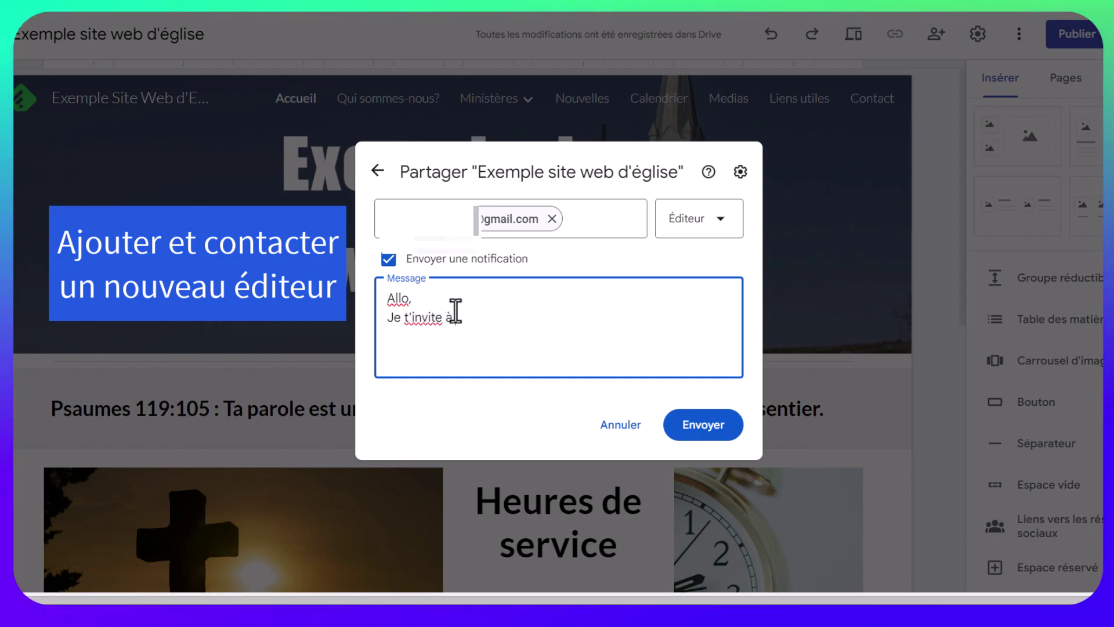
{"action": "type", "text": " collabore d"}
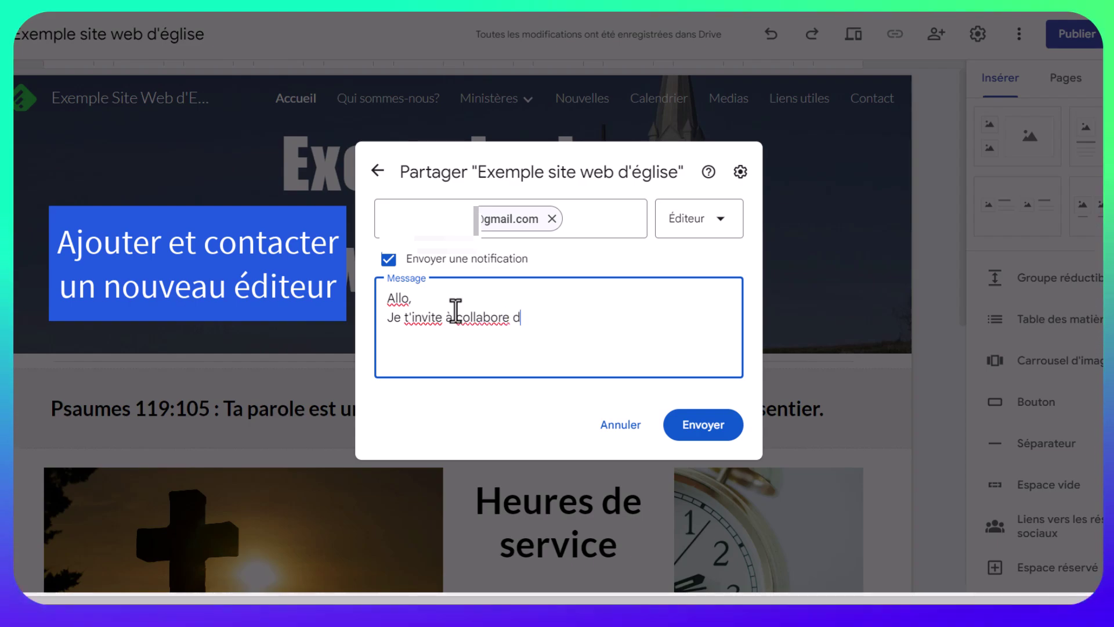
{"action": "type", "text": "ans l'édition"}
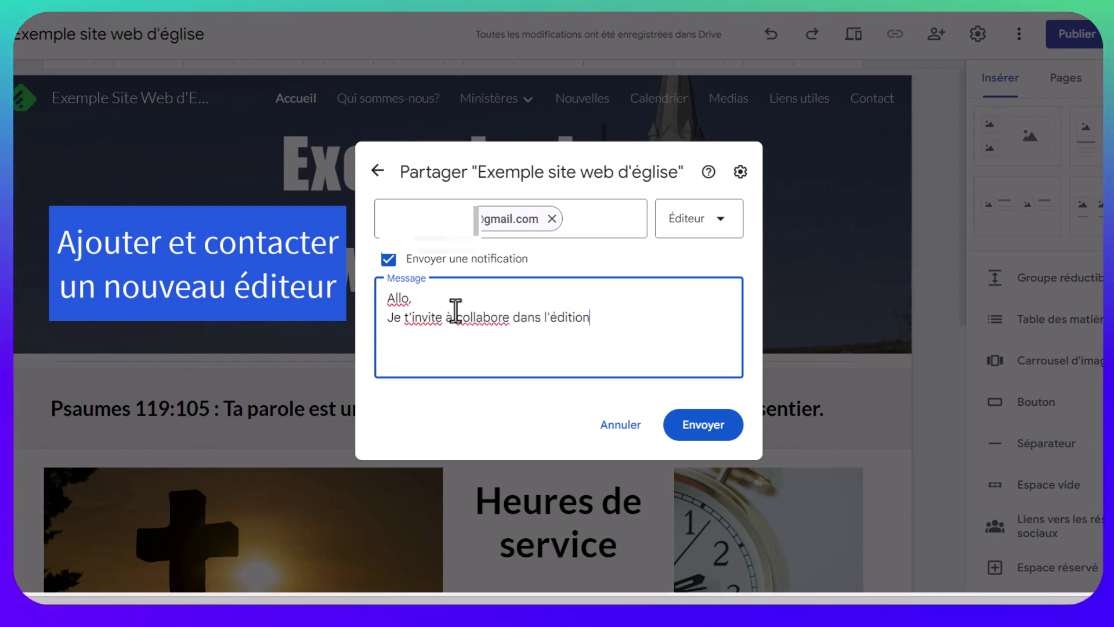
{"action": "type", "text": " de ce site.  "}
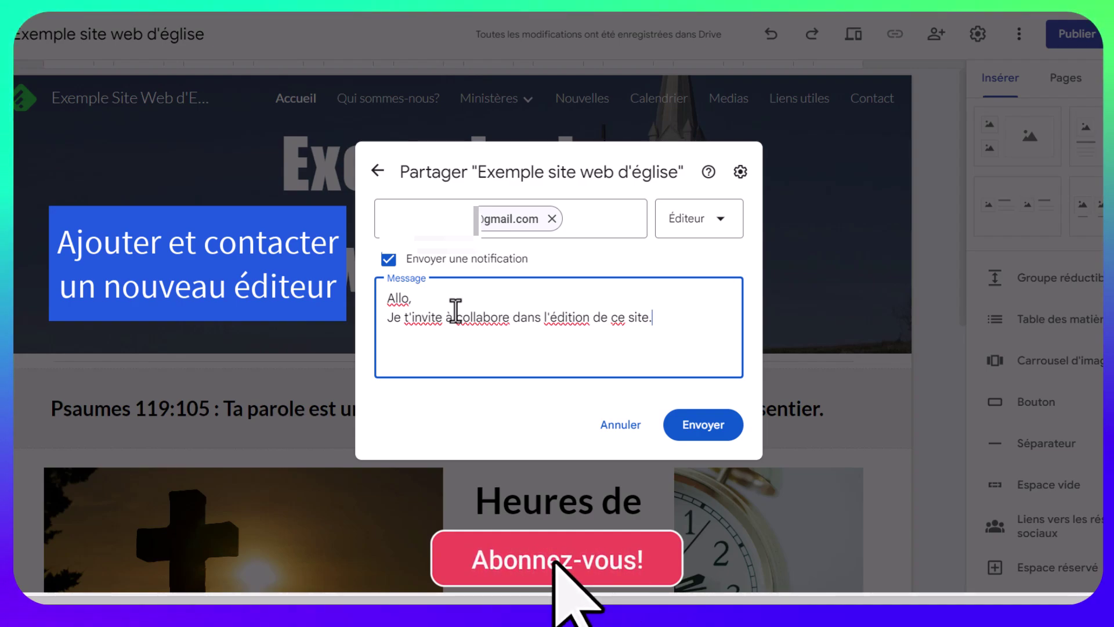
{"action": "type", "text": "Merci"}
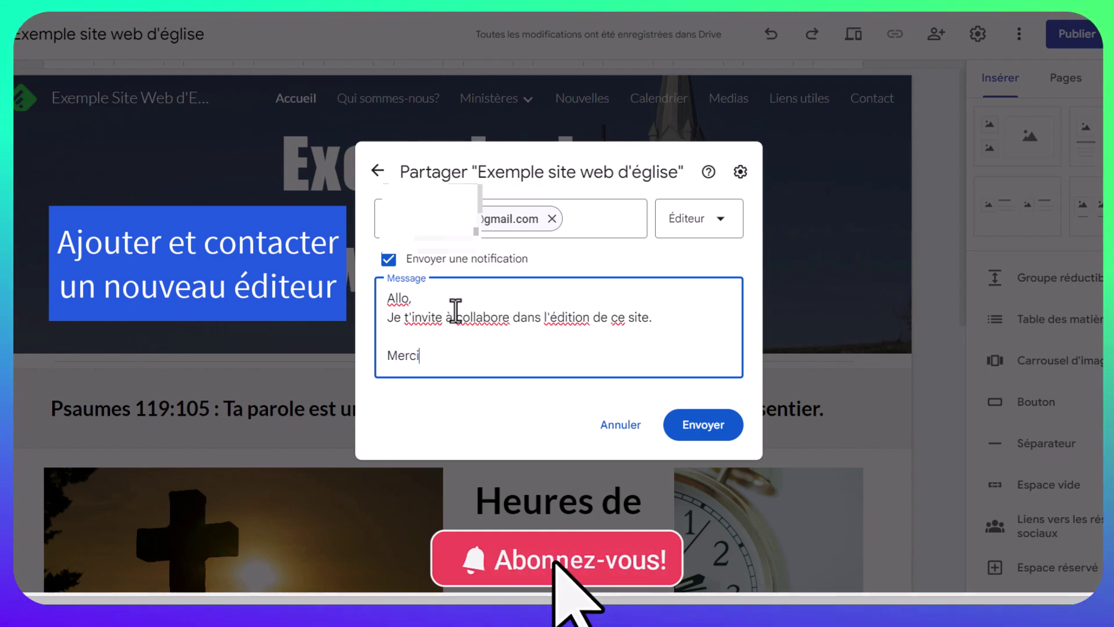
{"action": "type", "text": ","}
{"action": "key", "text": "Return"}
{"action": "key", "text": "Return"}
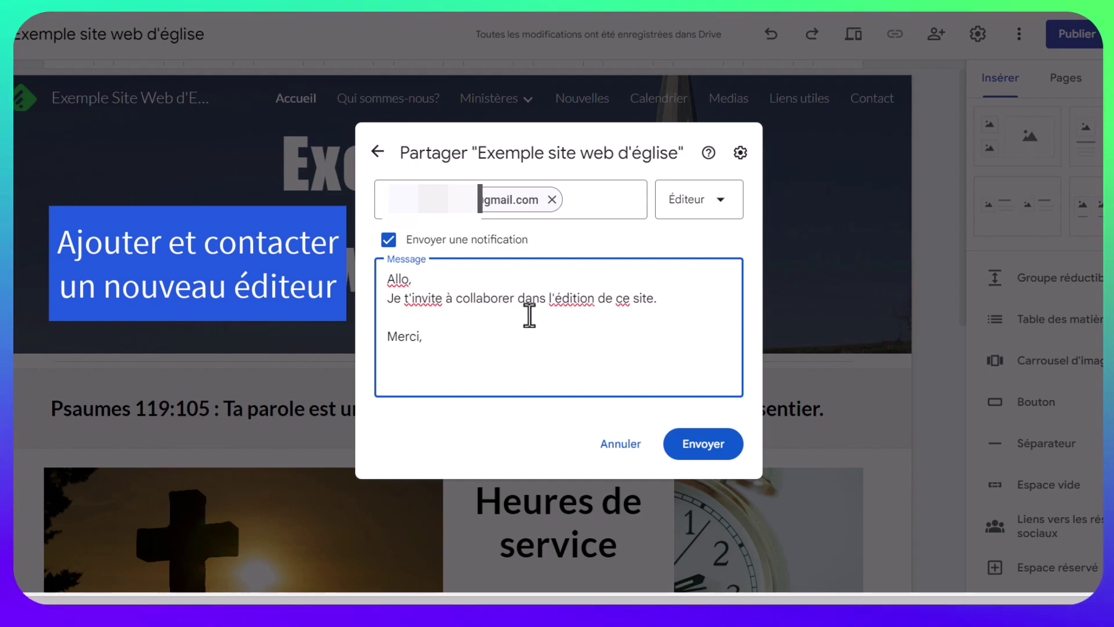
{"action": "left_click", "coordinate": [514, 301]}
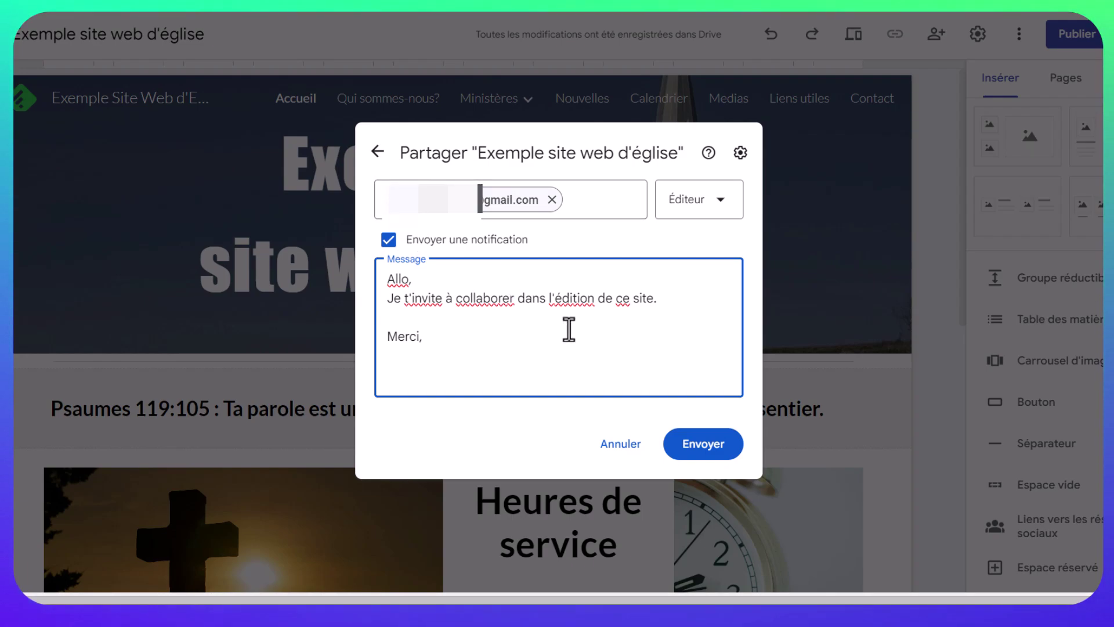
{"action": "left_click", "coordinate": [694, 453]}
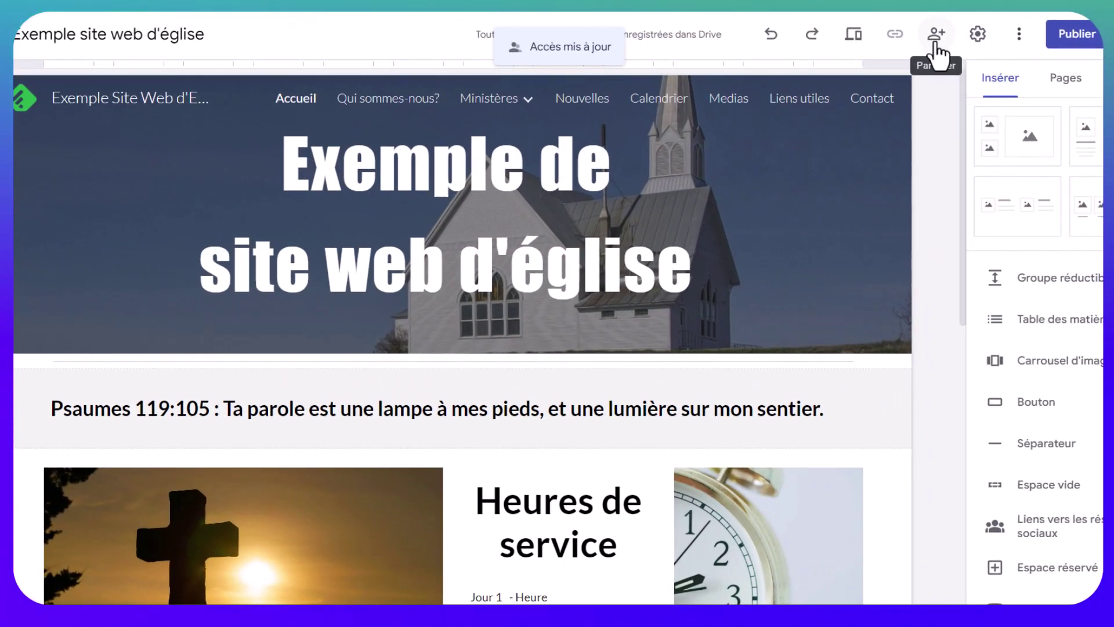
Reopen the site's sharing settings and examine the role and access options of the added editor.
{"action": "left_click", "coordinate": [935, 41]}
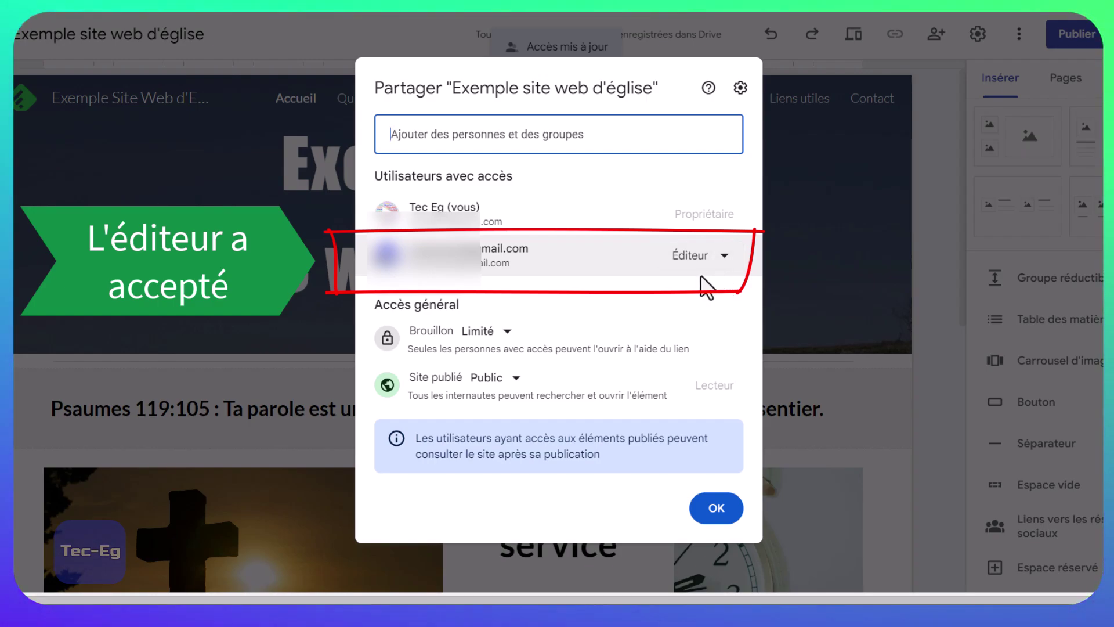
{"action": "left_click", "coordinate": [724, 257]}
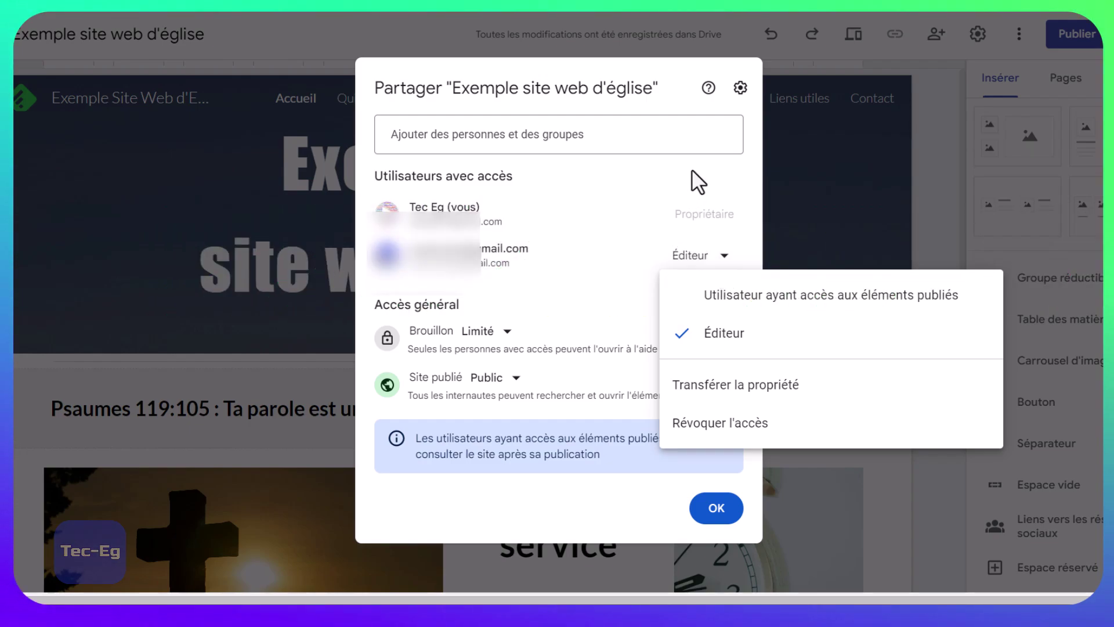
Switch the added editor's role to "Utilisateur ayant accès aux éléments publiés" and back to "Éditeur", and try the ownership transfer option.
{"action": "left_click", "coordinate": [709, 211]}
{"action": "left_click", "coordinate": [724, 260]}
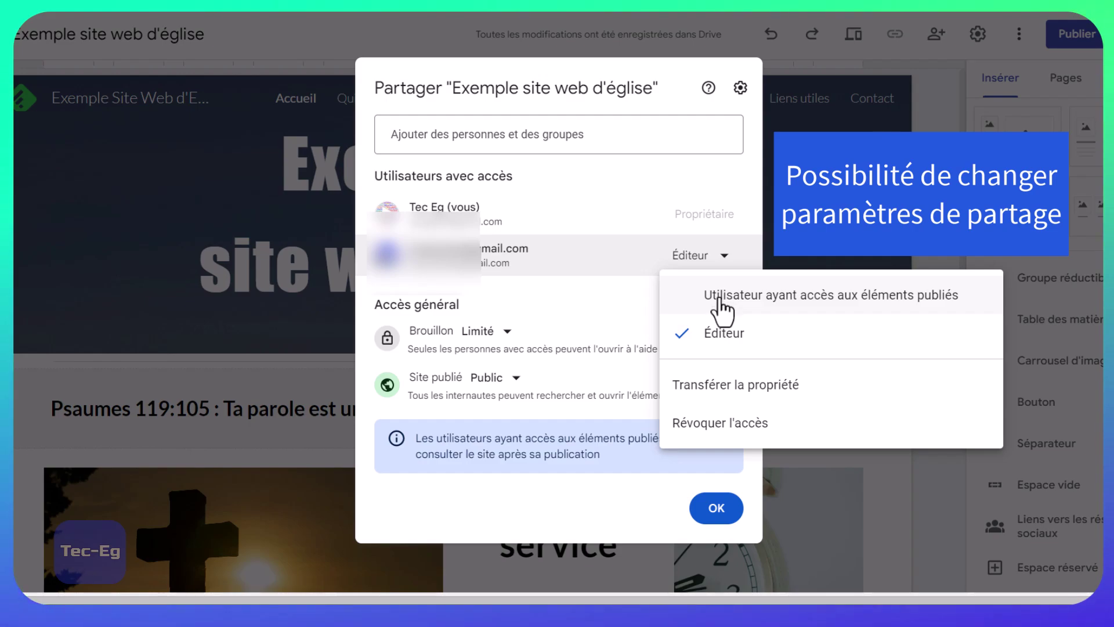
{"action": "left_click", "coordinate": [719, 297]}
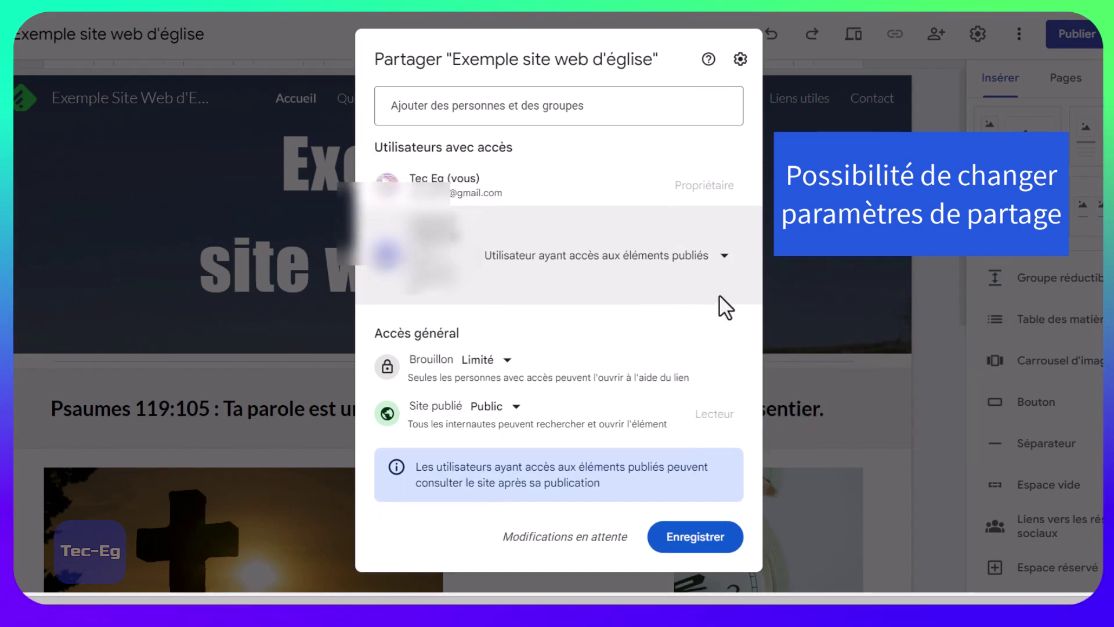
{"action": "left_click", "coordinate": [725, 266]}
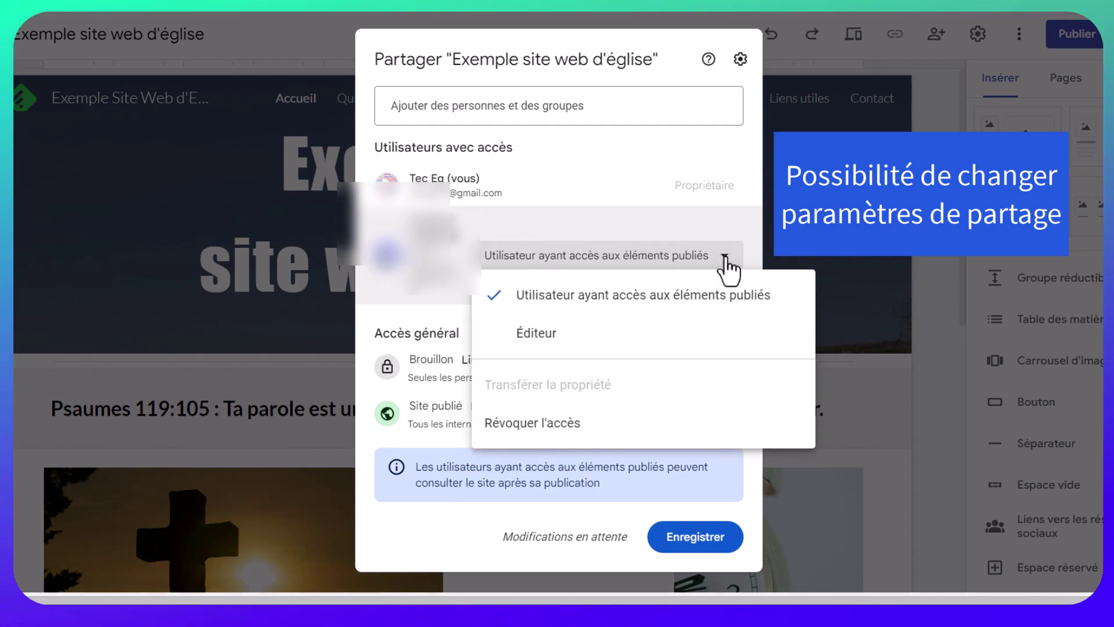
{"action": "left_click", "coordinate": [696, 335]}
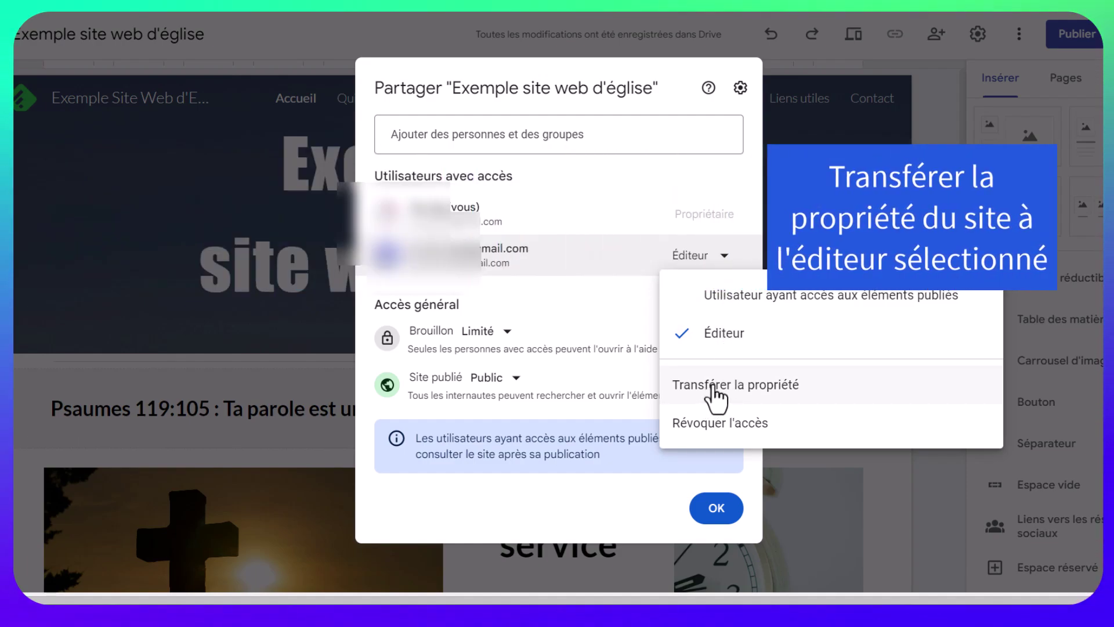
{"action": "left_click", "coordinate": [717, 387]}
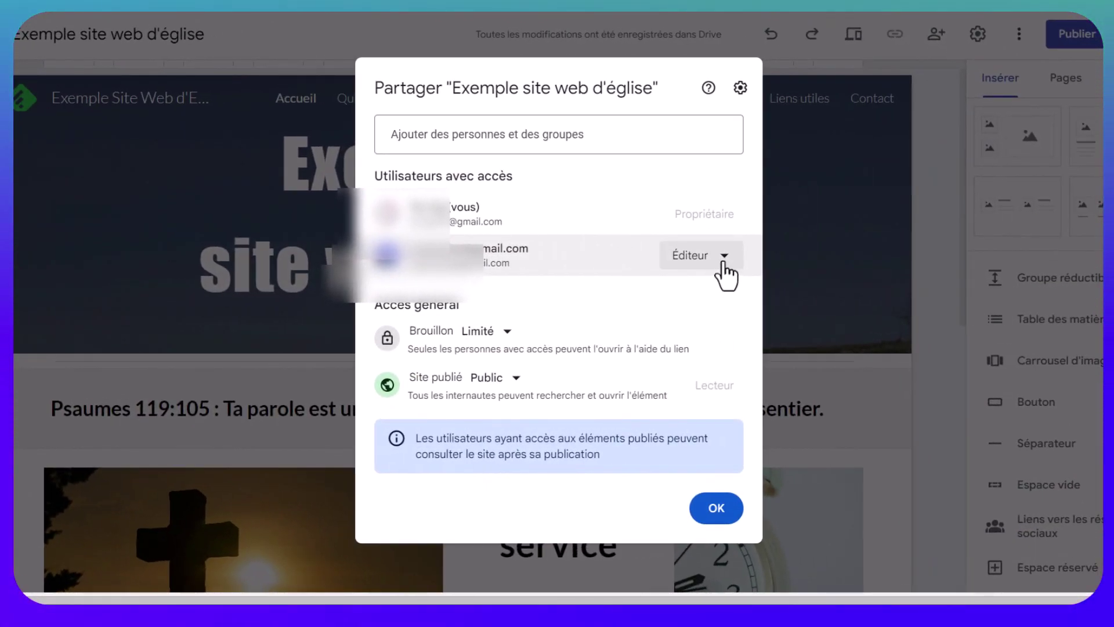
Revoke the added editor's access to the site and save the sharing changes.
{"action": "left_click", "coordinate": [724, 257]}
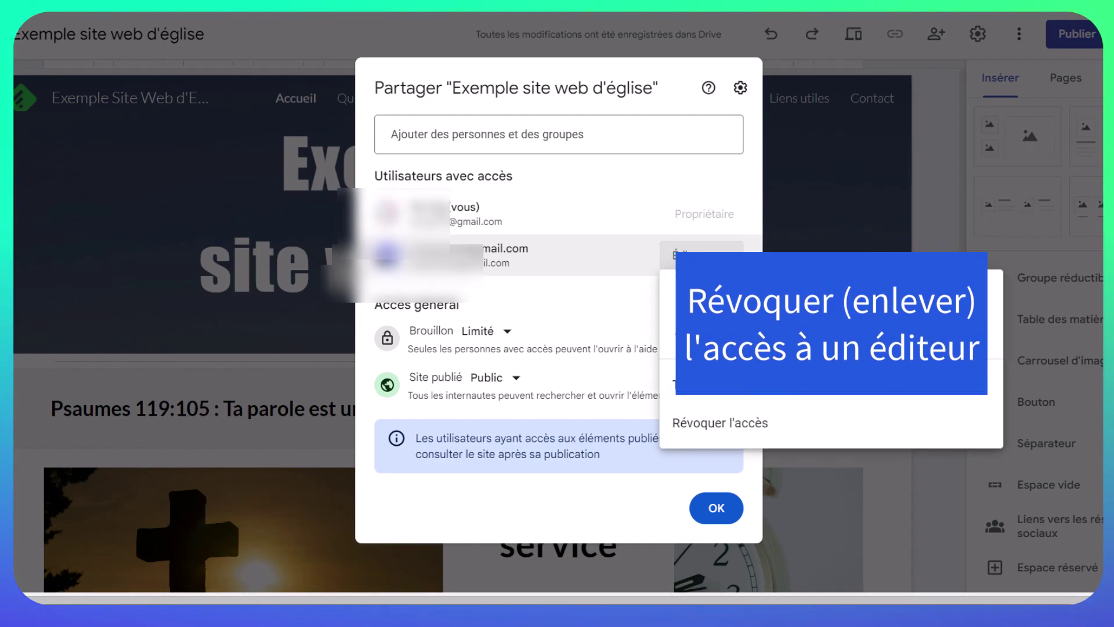
{"action": "left_click", "coordinate": [705, 428]}
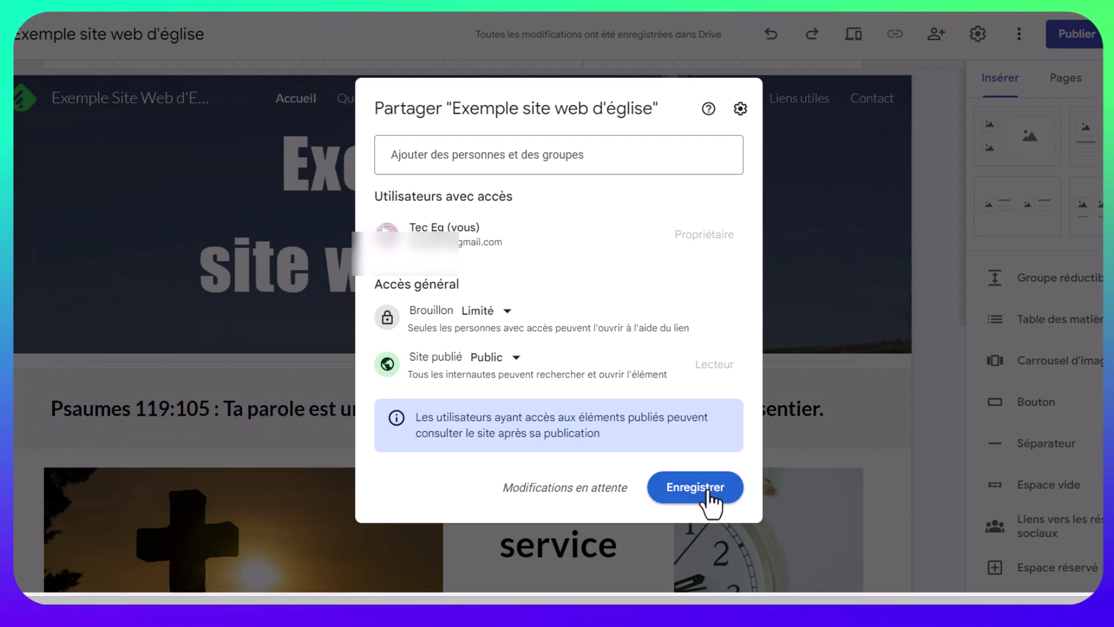
{"action": "left_click", "coordinate": [707, 490]}
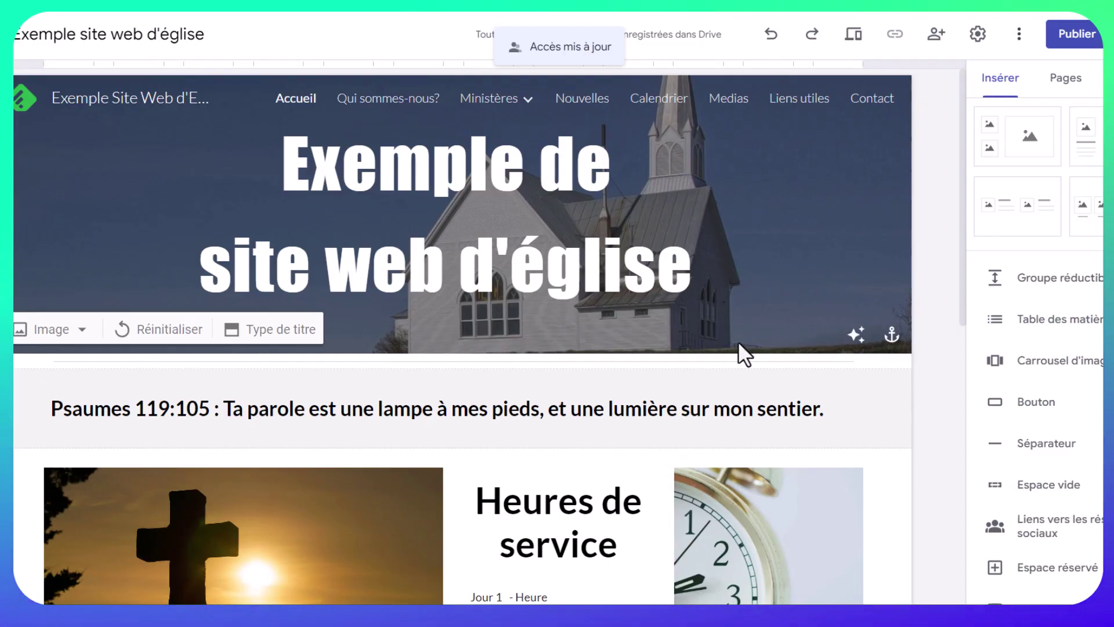